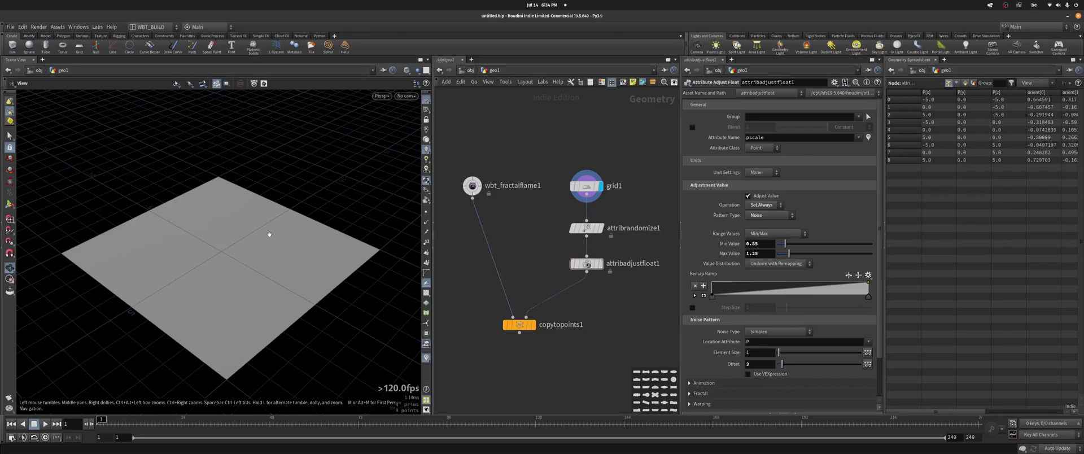
drag(251, 233, 243, 232)
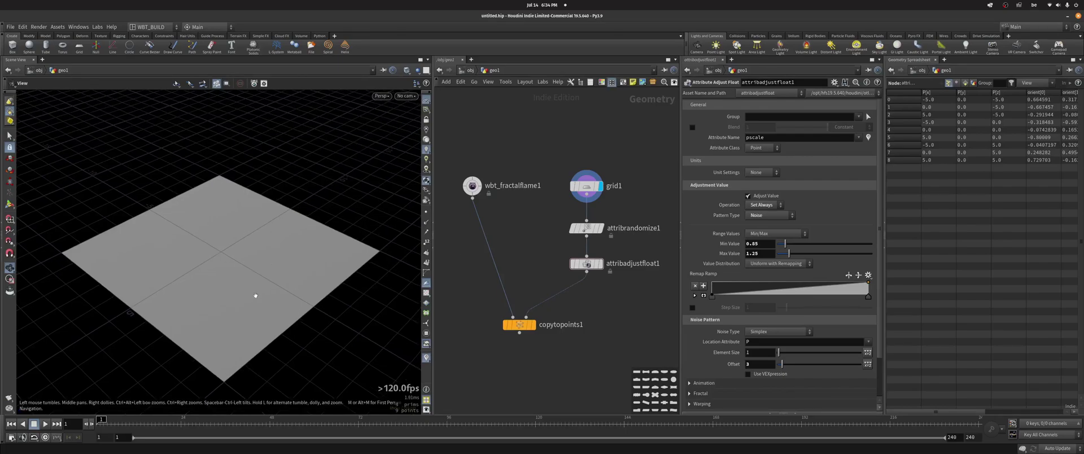
drag(233, 278, 227, 259)
key(Tab)
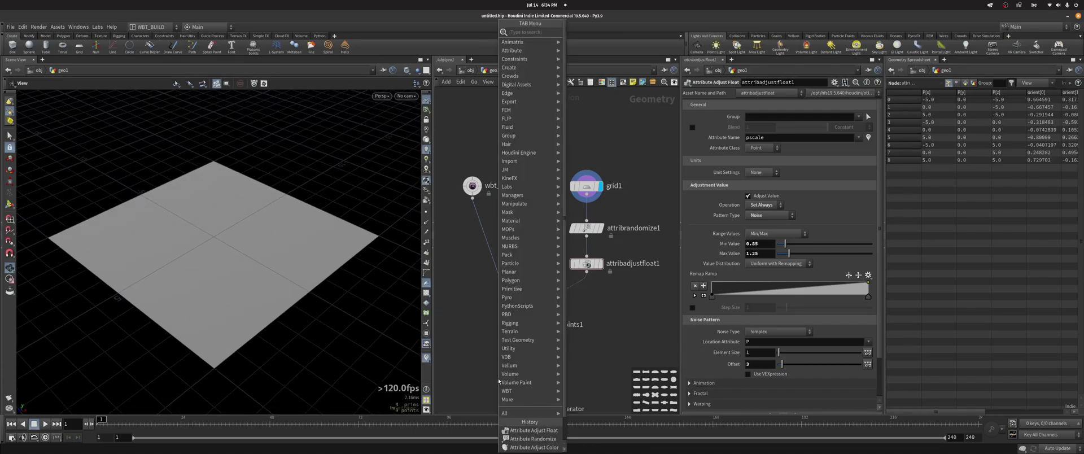
text(stamp)
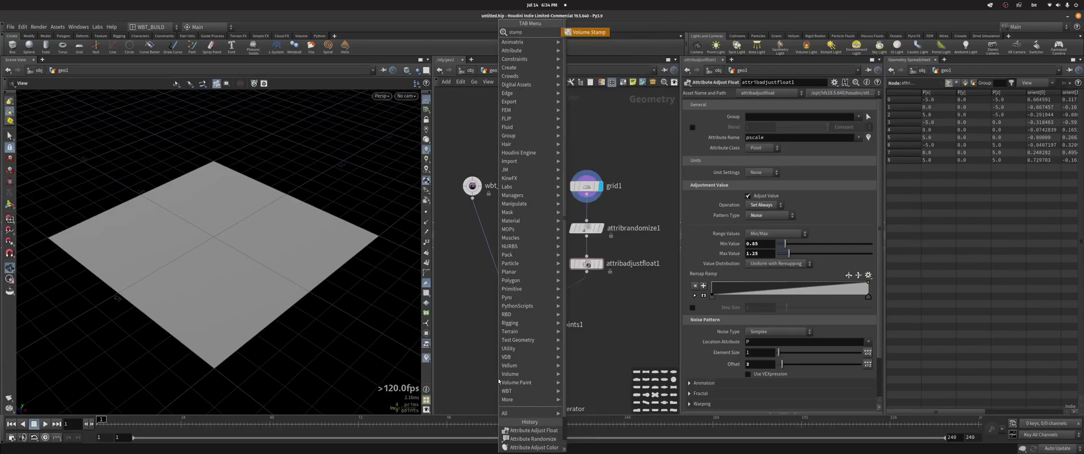
key(BackSpace)
key(BackSpace)
key(BackSpace)
key(BackSpace)
key(Escape)
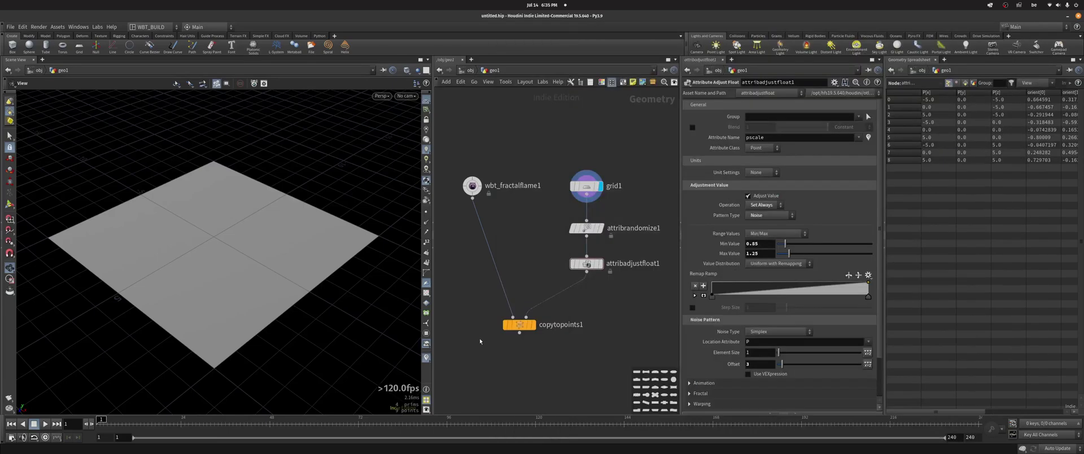
Display the attribute nodes in sequence down to copytopoints1 and frame the copied point cloud.
click(602, 228)
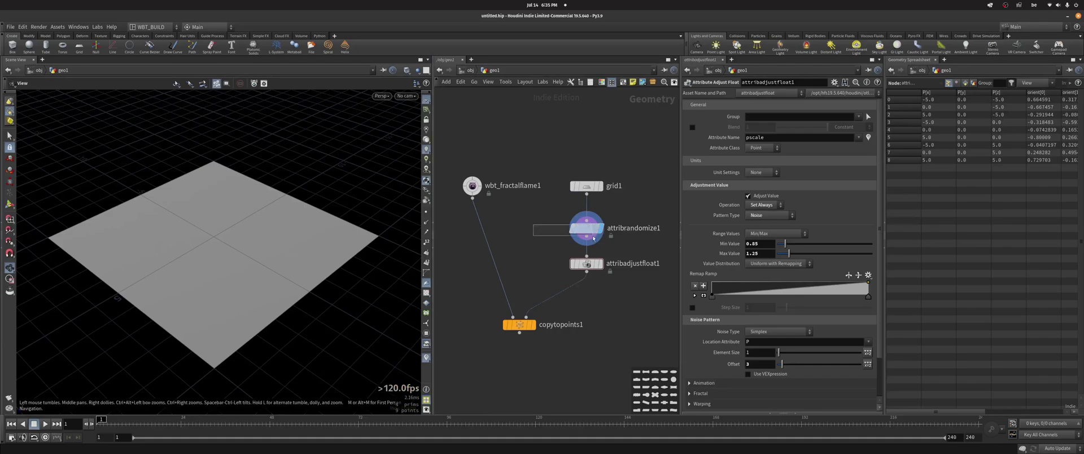
click(585, 228)
drag(680, 191, 694, 189)
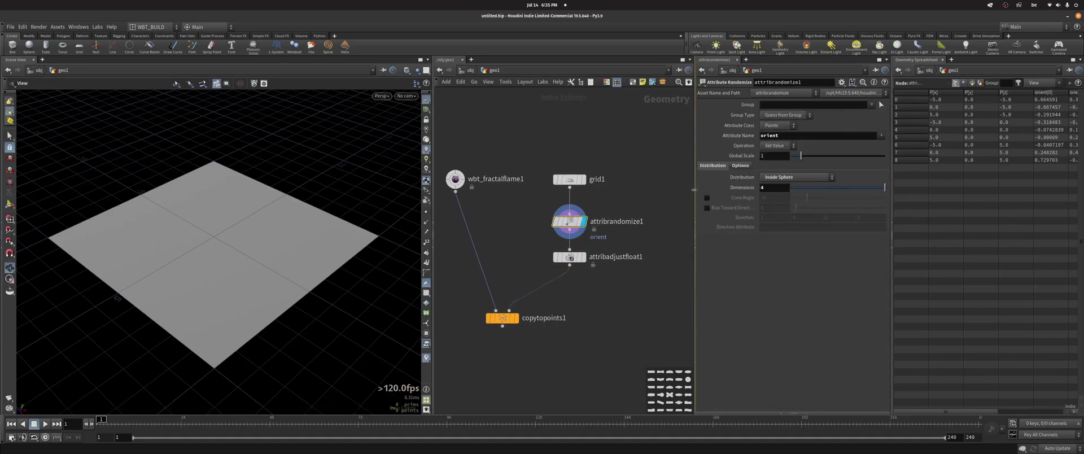
key(c)
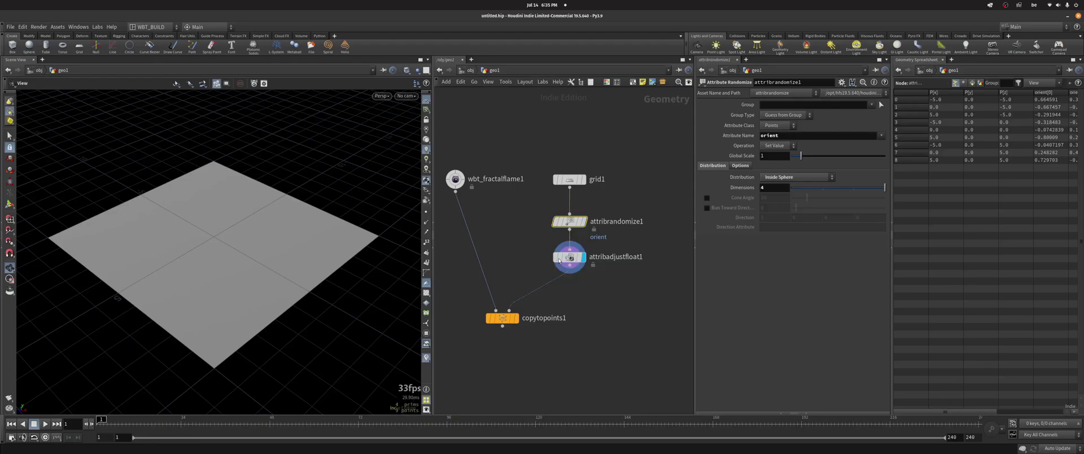
click(514, 318)
key(g)
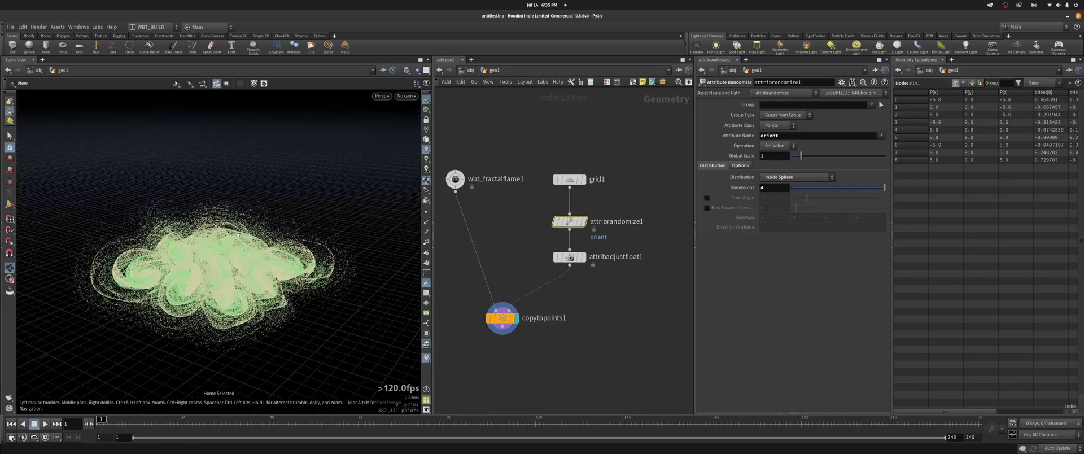
Set the seed of wbt_fractalflame1 to 0.171.
mouse_move(212, 275)
mouse_down()
mouse_move(288, 238)
mouse_move(188, 237)
mouse_move(248, 240)
mouse_move(234, 299)
mouse_move(220, 274)
mouse_move(224, 287)
mouse_up()
drag(121, 235, 186, 266)
scroll(186, 266, up, 1)
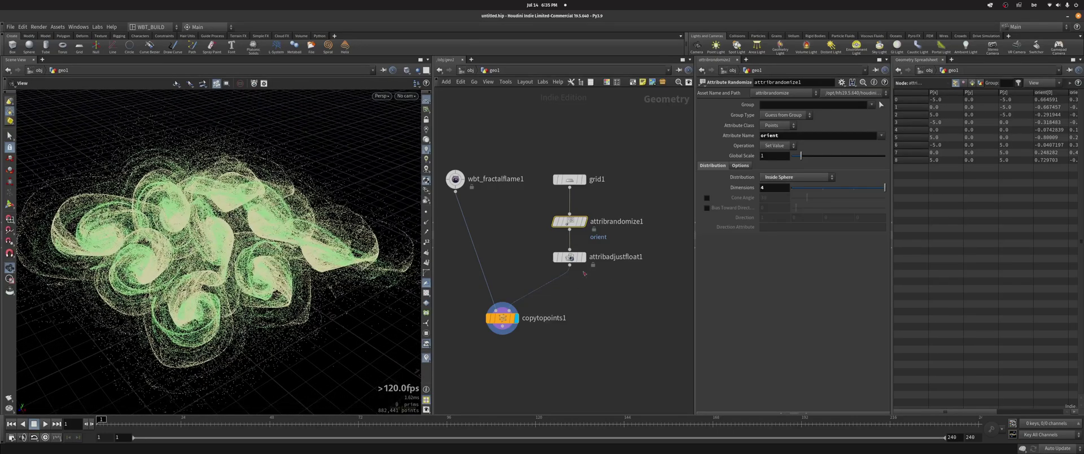
drag(271, 270, 267, 246)
middle_drag(477, 226, 545, 241)
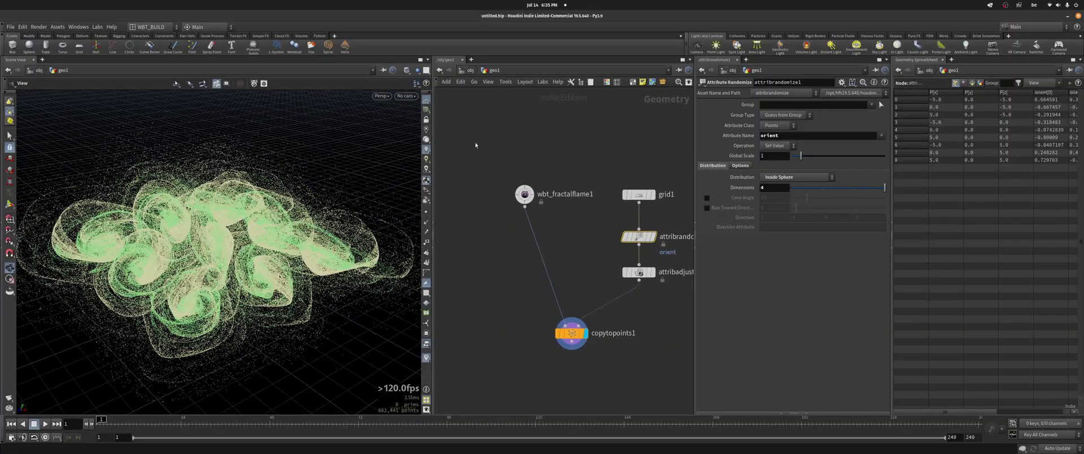
click(525, 194)
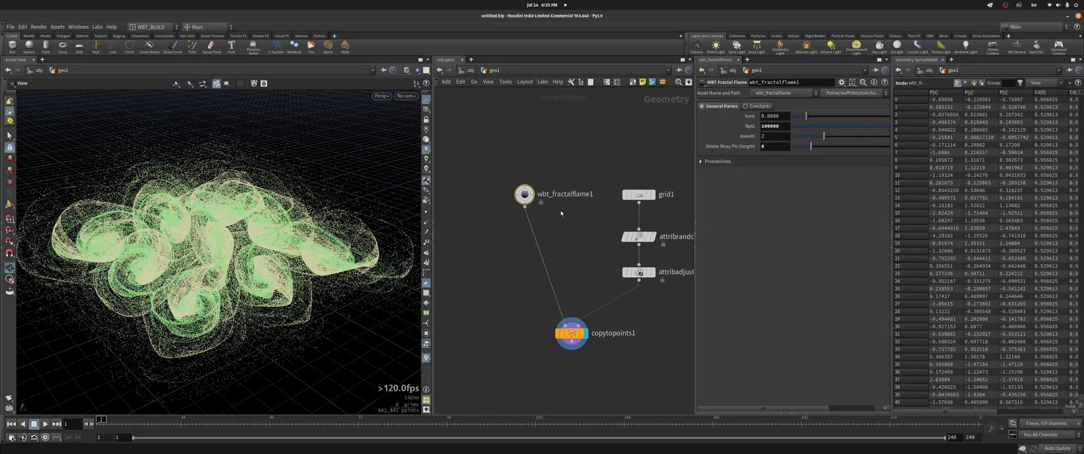
click(819, 116)
drag(246, 243, 206, 242)
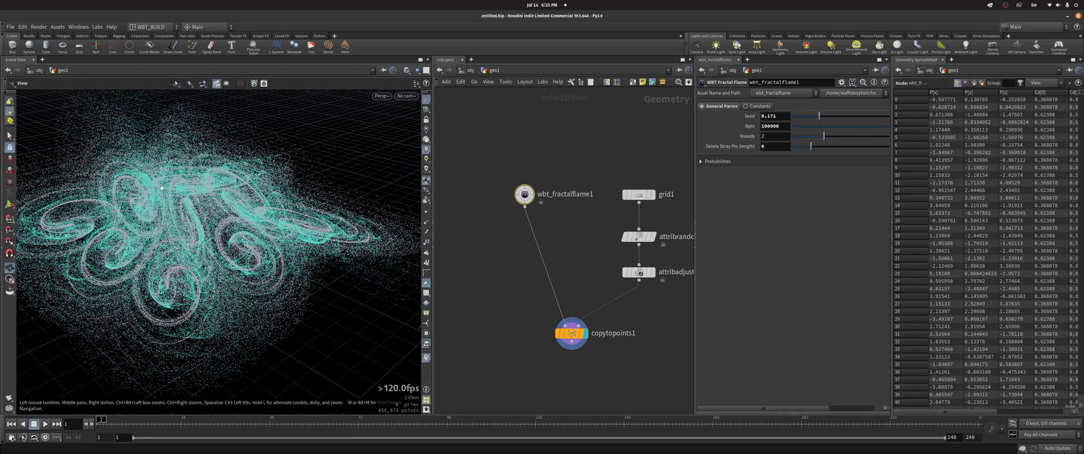
key(h)
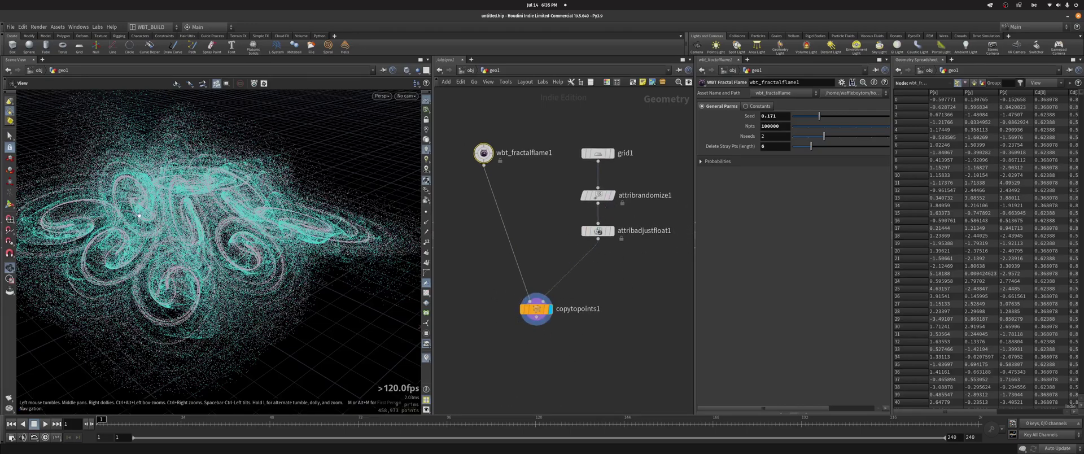
Add a For-Each Point block to the network near copytopoints1.
mouse_move(141, 218)
mouse_down()
mouse_move(149, 246)
mouse_move(131, 222)
mouse_up()
middle_drag(588, 263, 593, 228)
drag(541, 274, 539, 300)
key(Tab)
text(foea)
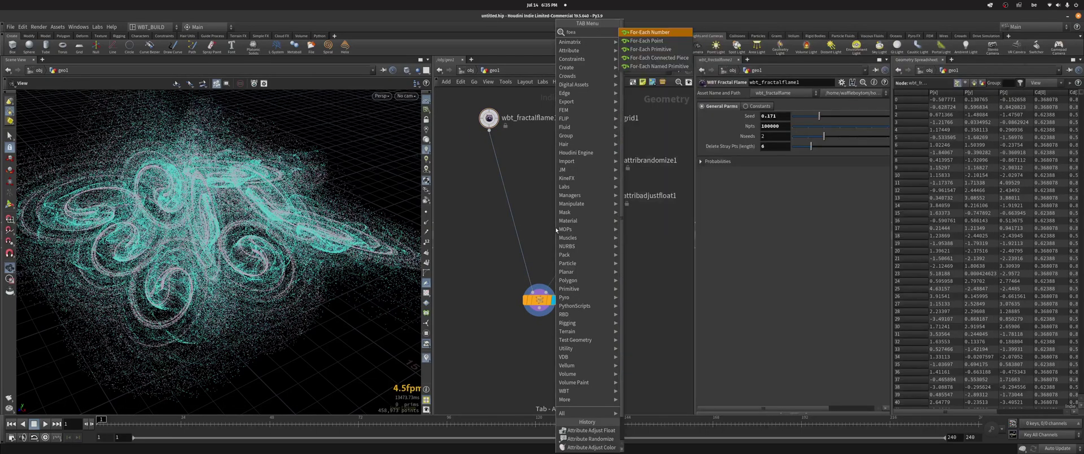
key(Down)
key(Return)
click(556, 228)
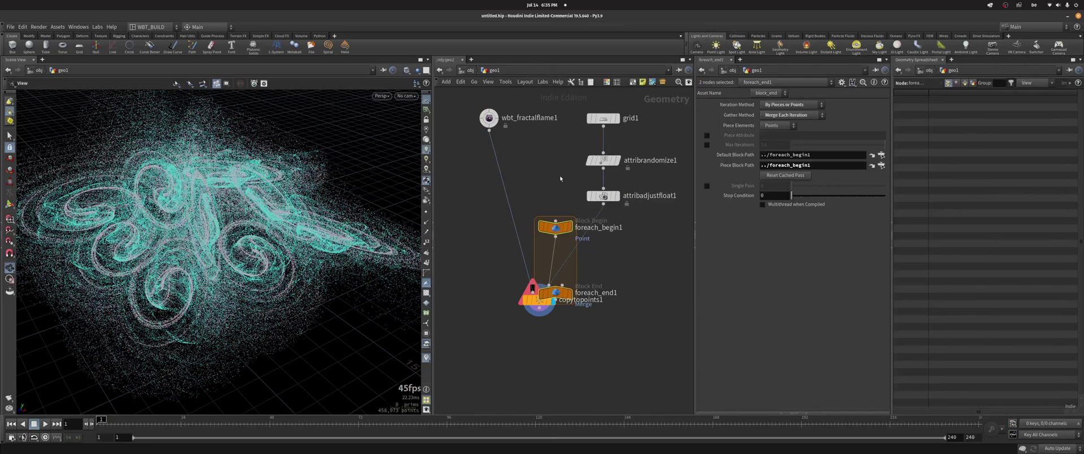
Insert foreach_begin1 between attribadjustfloat1 and copytopoints1, connect foreach_end1 below copytopoints1, and display the loop's end node.
drag(556, 228, 587, 234)
drag(557, 294, 540, 351)
click(553, 349)
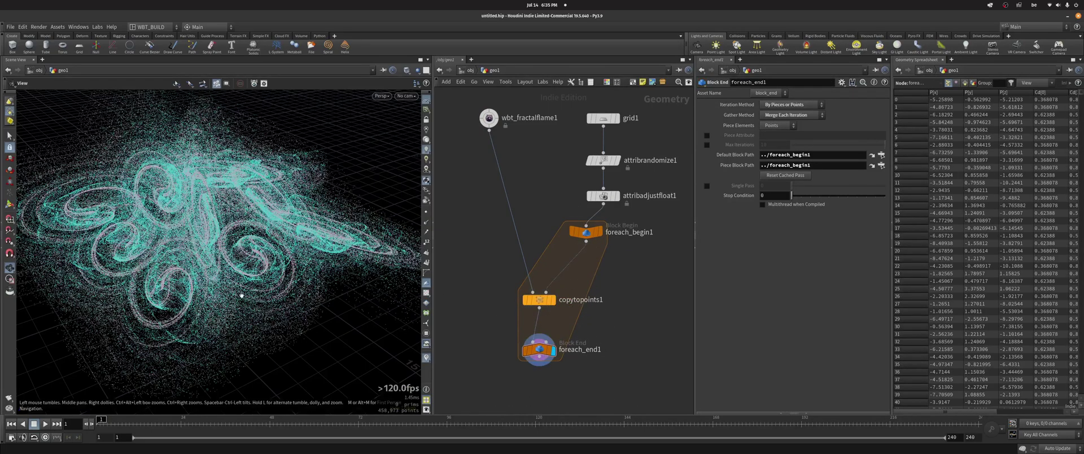
drag(228, 224, 316, 226)
Create a meta import node from foreach_begin1.
mouse_move(594, 290)
middle_down()
mouse_move(571, 228)
mouse_move(584, 301)
middle_up()
drag(572, 250, 588, 249)
click(588, 249)
middle_drag(644, 281, 615, 286)
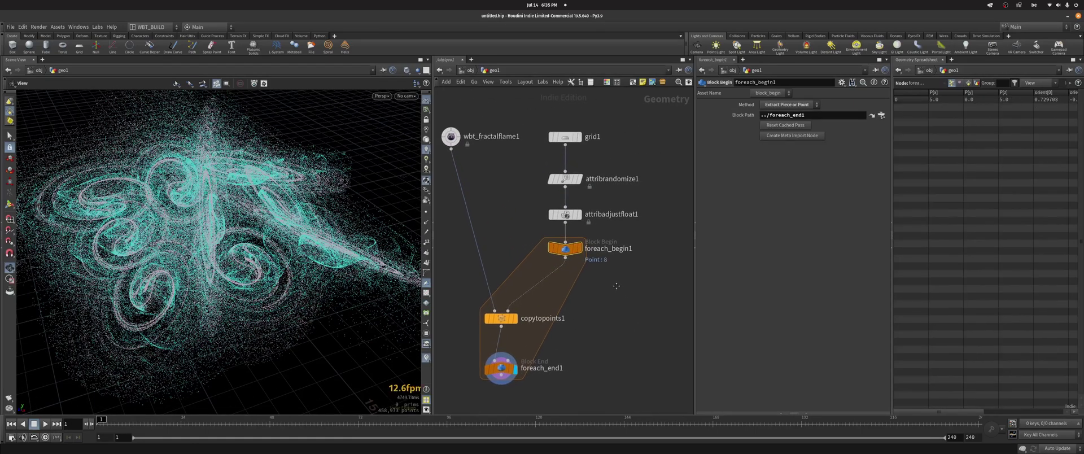
click(791, 136)
scroll(557, 227, down, 3)
scroll(598, 217, up, 5)
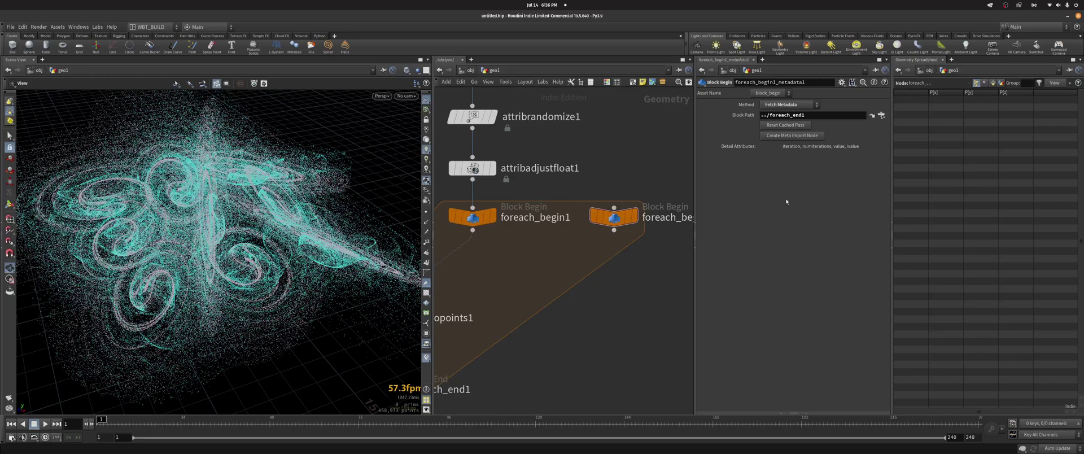
scroll(621, 287, down, 3)
middle_drag(615, 287, 636, 286)
scroll(521, 265, up, 2)
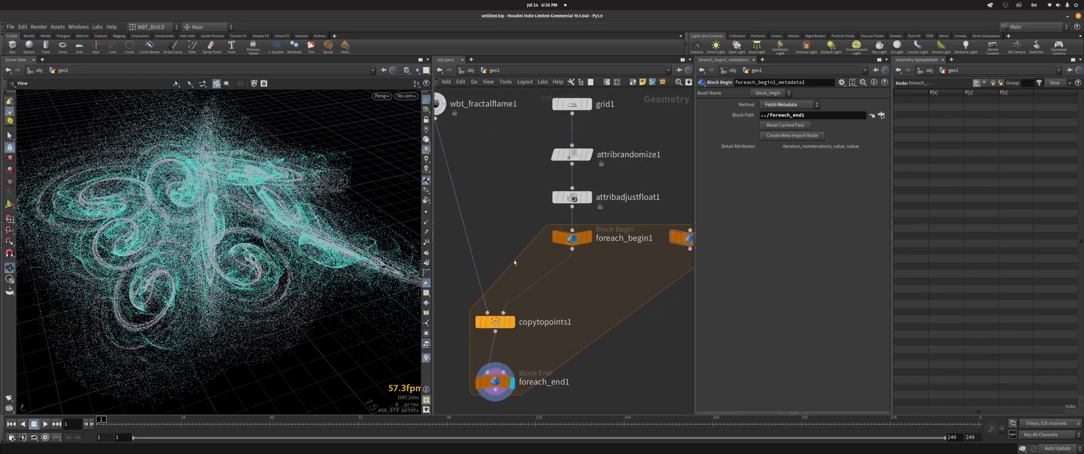
scroll(527, 280, down, 1)
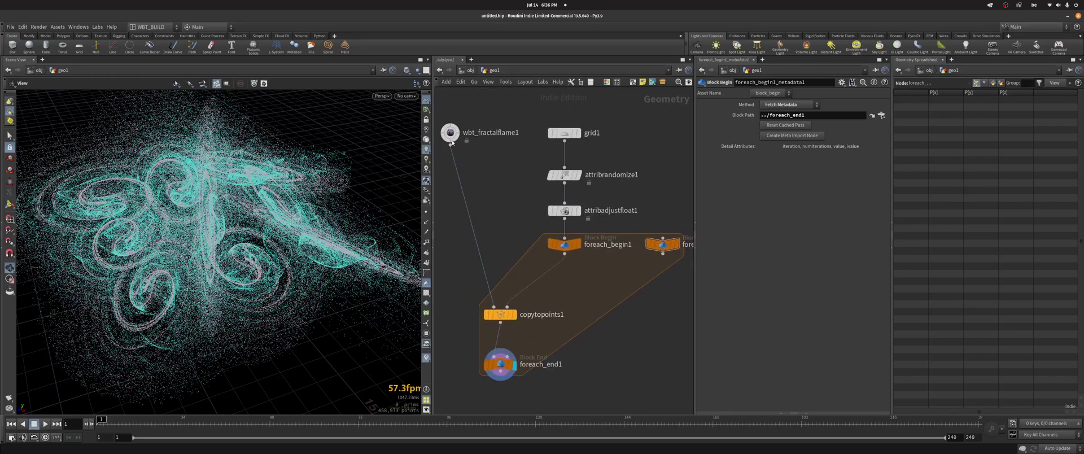
Rearrange the nodes with foreach_begin1_metadata1 above copytopoints1, wbt_fractalflame1 to its left and foreach_begin1 to its right.
drag(451, 132, 453, 236)
middle_drag(484, 242, 506, 241)
click(475, 235)
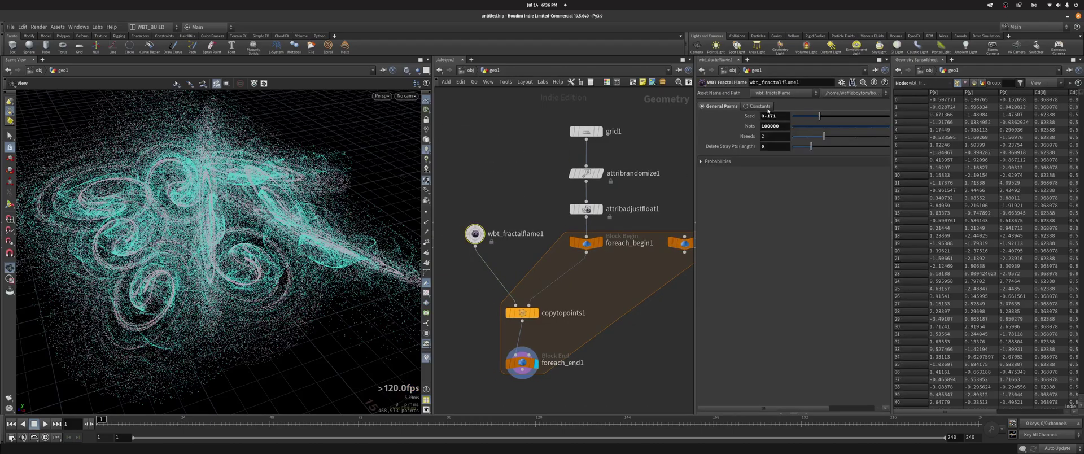
middle_drag(609, 339, 599, 286)
scroll(645, 278, down, 2)
mouse_move(627, 217)
mouse_down()
mouse_move(514, 220)
mouse_move(625, 220)
mouse_up()
scroll(541, 235, up, 2)
middle_drag(541, 236, 591, 259)
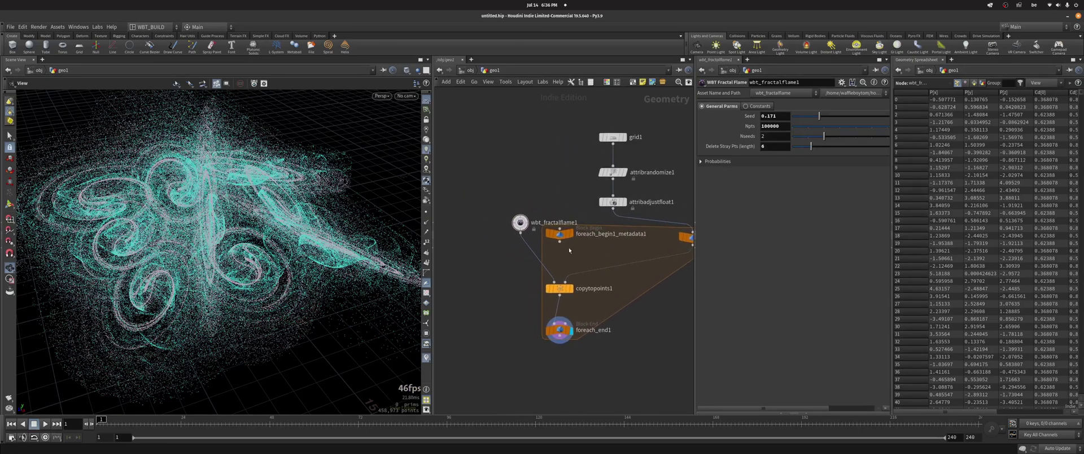
drag(520, 223, 462, 229)
mouse_move(565, 254)
middle_down()
mouse_move(578, 254)
mouse_move(566, 256)
middle_up()
scroll(560, 249, up, 3)
scroll(526, 250, down, 2)
middle_drag(463, 188, 415, 173)
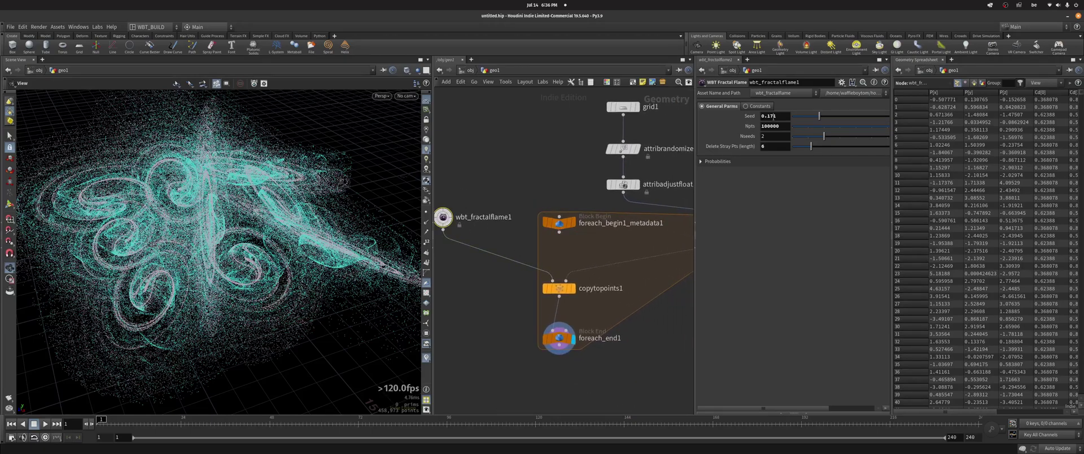
Set the seed of wbt_fractalflame1 to the expression detail("../foreach_begin1_metadata1/","iteration",0).
click(772, 116)
text(detail()
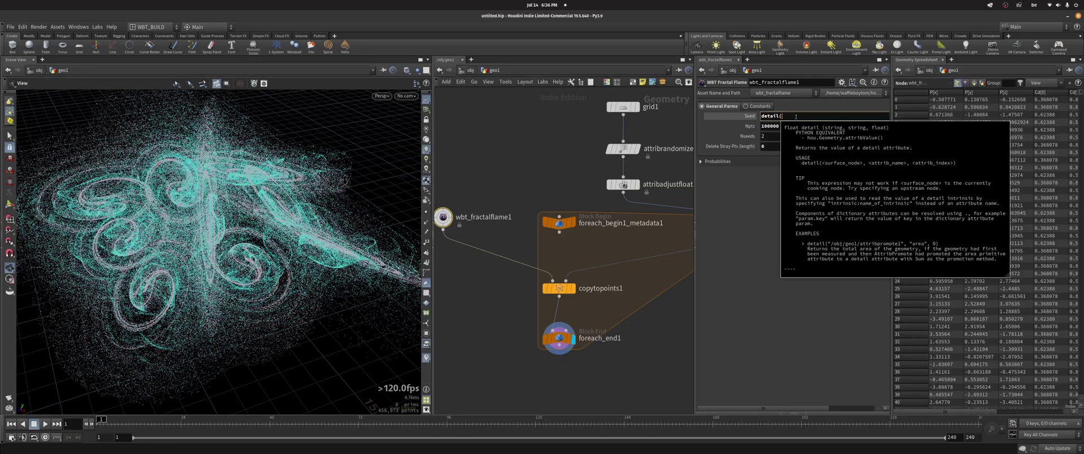
text("../)
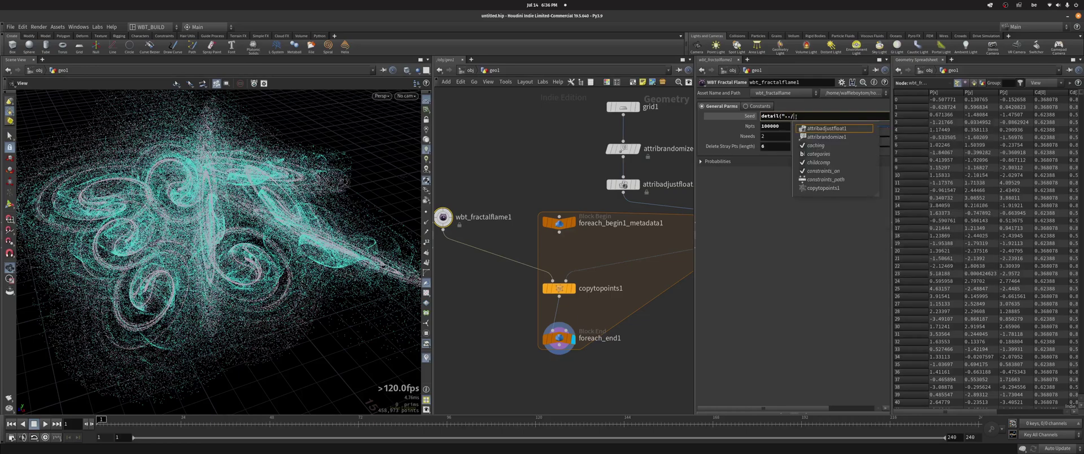
text(fo)
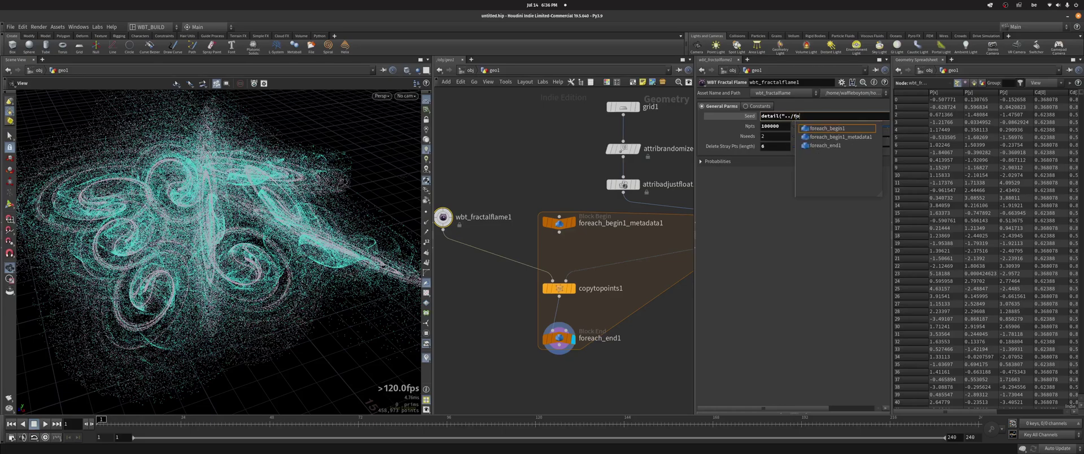
key(Down)
key(Return)
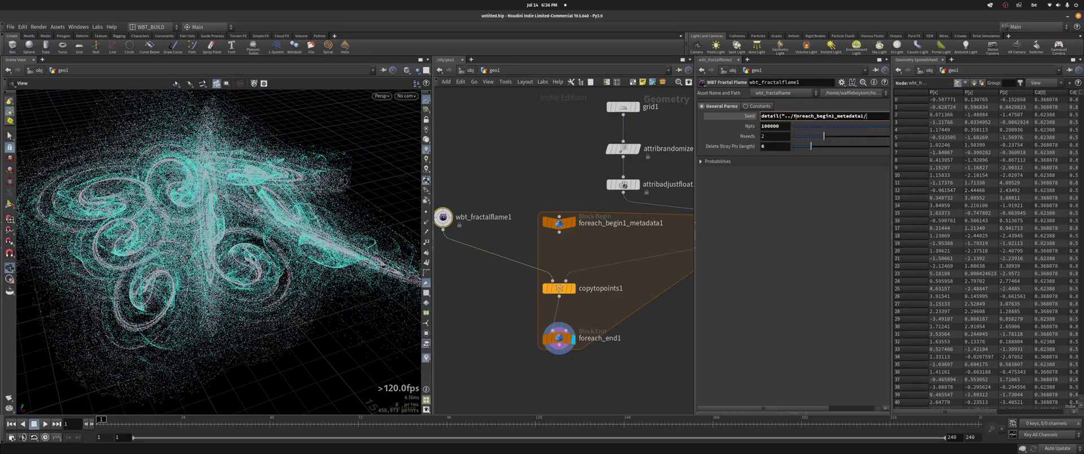
text(","iter)
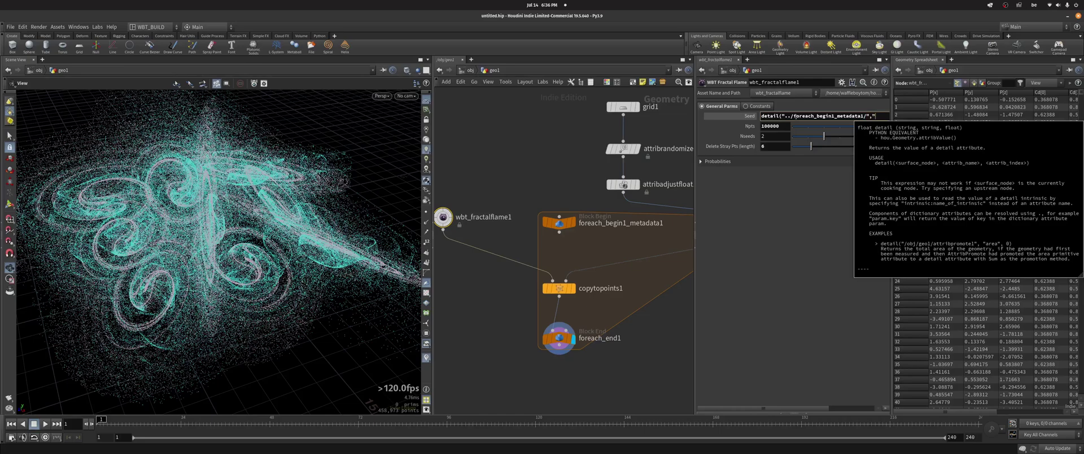
text(ation")
key(Return)
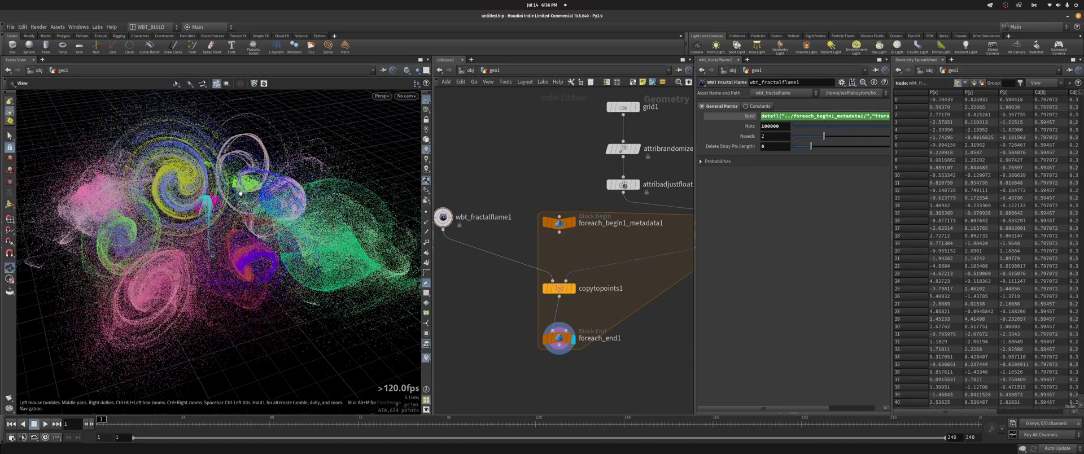
Widen the parameter view of wbt_fractalflame1 so the whole seed expression can be read.
drag(231, 179, 262, 200)
drag(695, 229, 592, 212)
drag(840, 214, 913, 214)
scroll(495, 170, down, 3)
scroll(496, 141, up, 3)
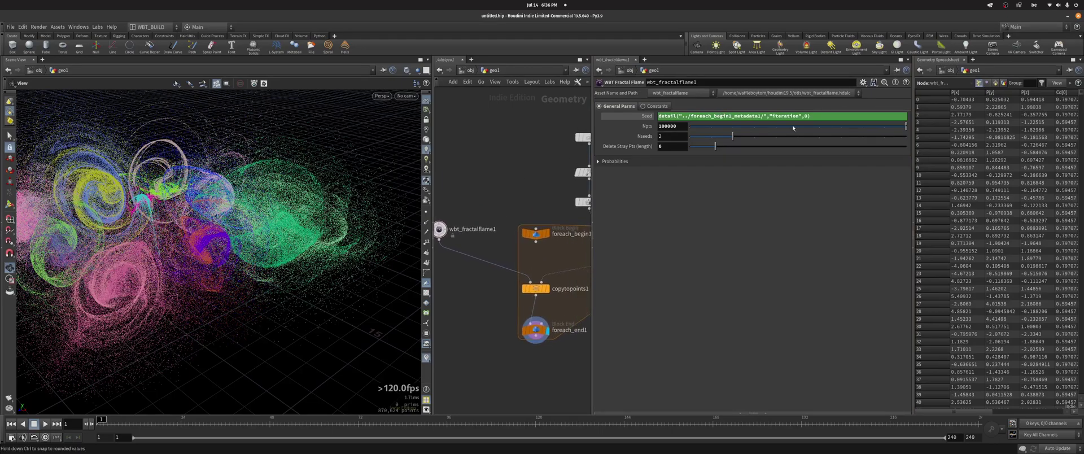
scroll(555, 190, down, 2)
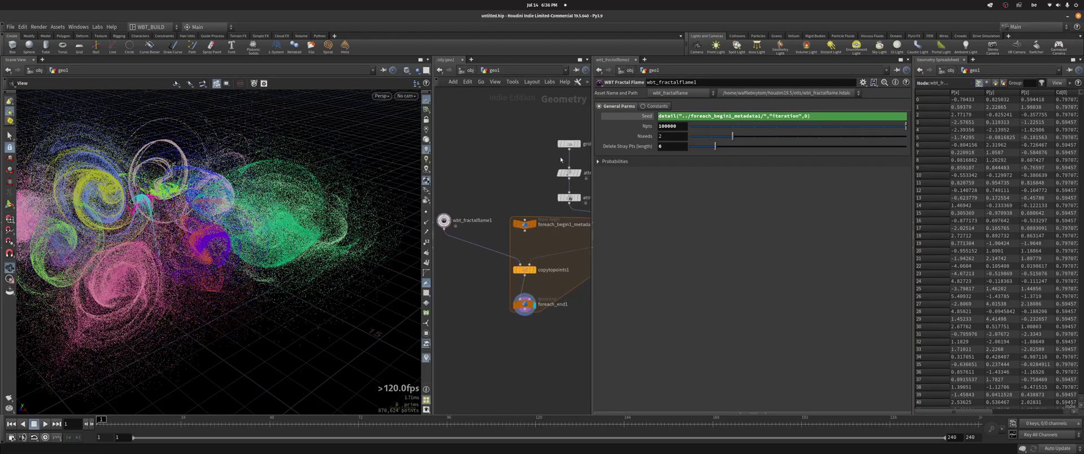
Add a spare input to wbt_fractalflame1 and assign foreach_begin1_metadata1 to it.
middle_drag(502, 163, 514, 167)
scroll(501, 181, up, 2)
scroll(498, 184, down, 2)
click(863, 82)
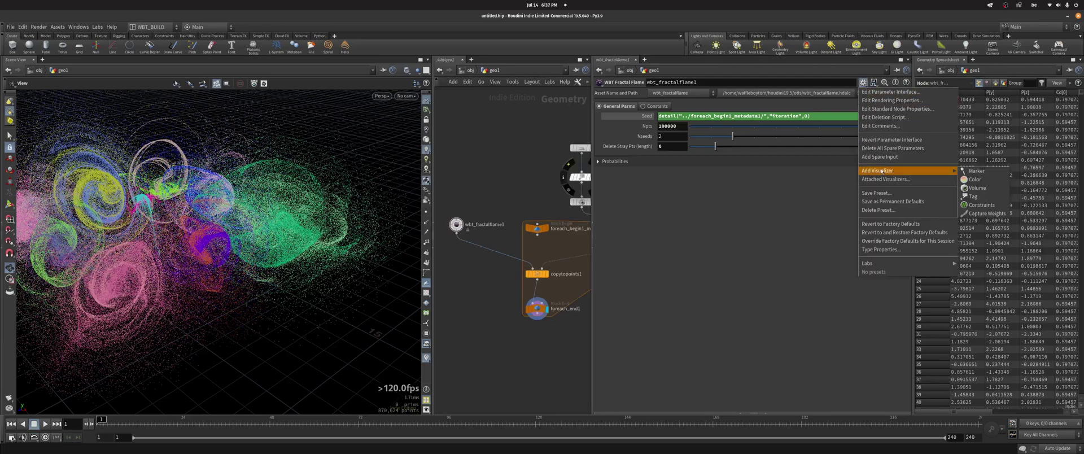
click(879, 157)
scroll(487, 186, up, 2)
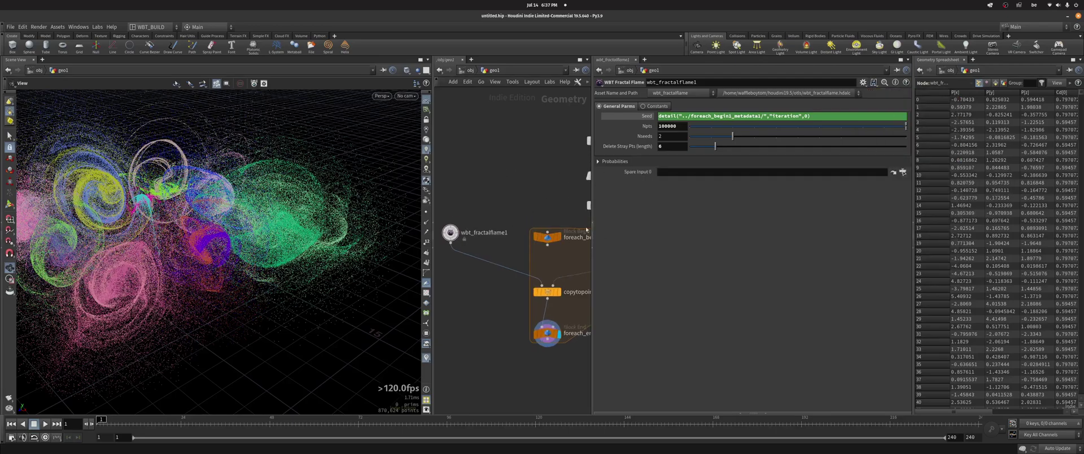
drag(576, 232, 671, 173)
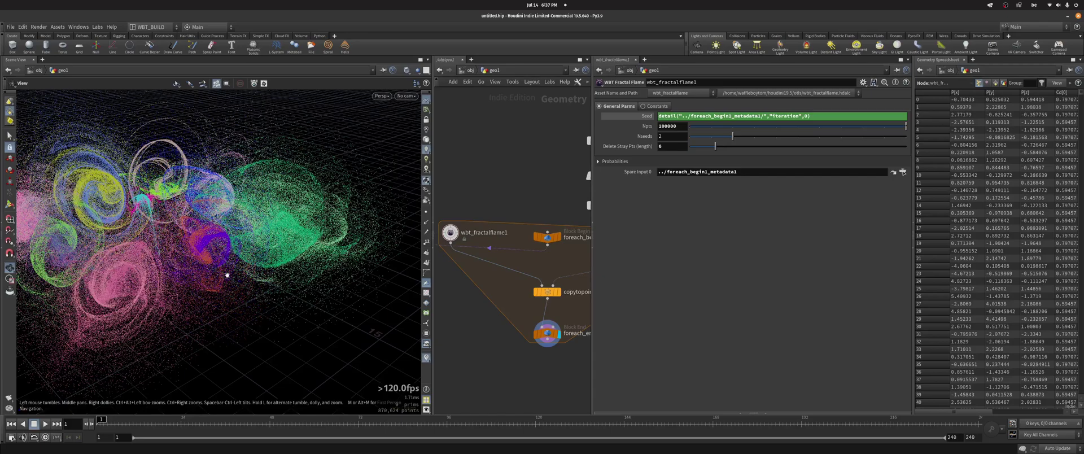
scroll(504, 185, down, 2)
middle_drag(503, 186, 484, 193)
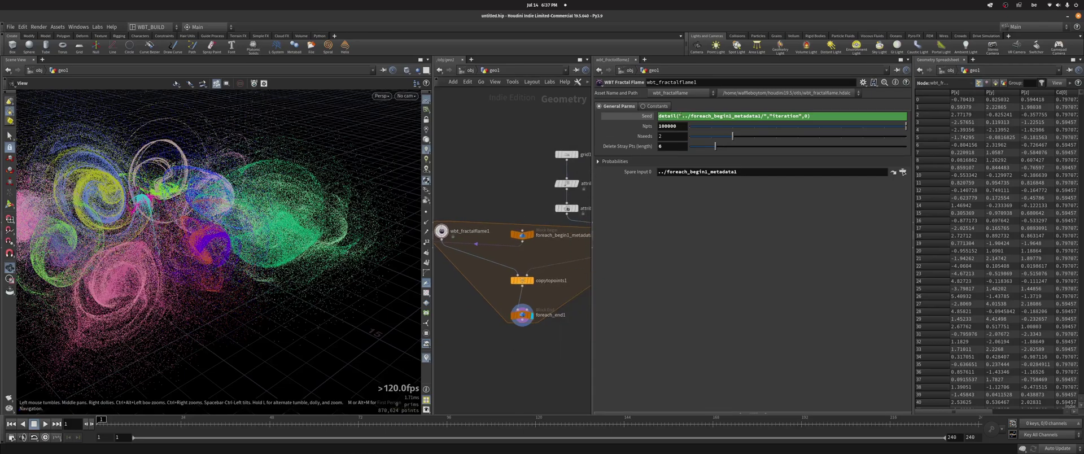
Replace the metadata node path in the seed expression of wbt_fractalflame1 with -1, giving detail(-1,"iteration",0).
drag(678, 116, 766, 116)
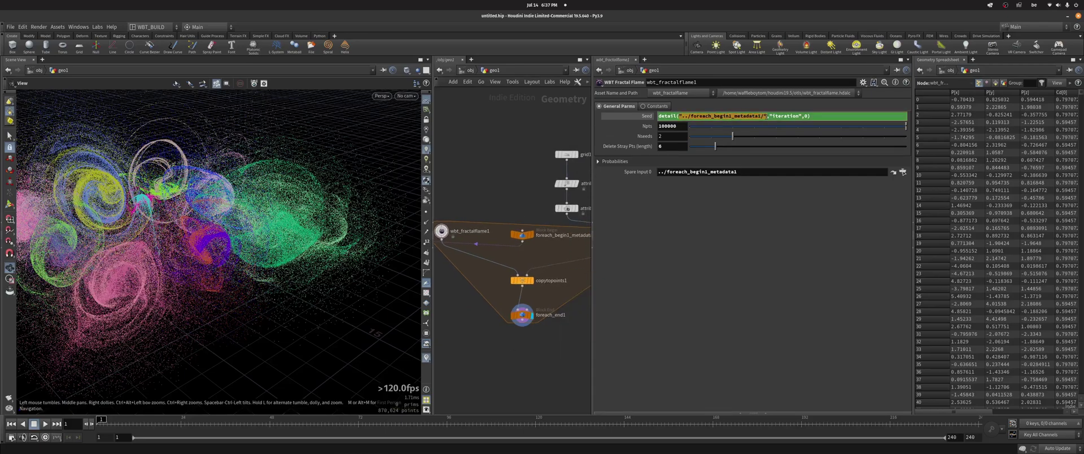
text(-1)
key(Return)
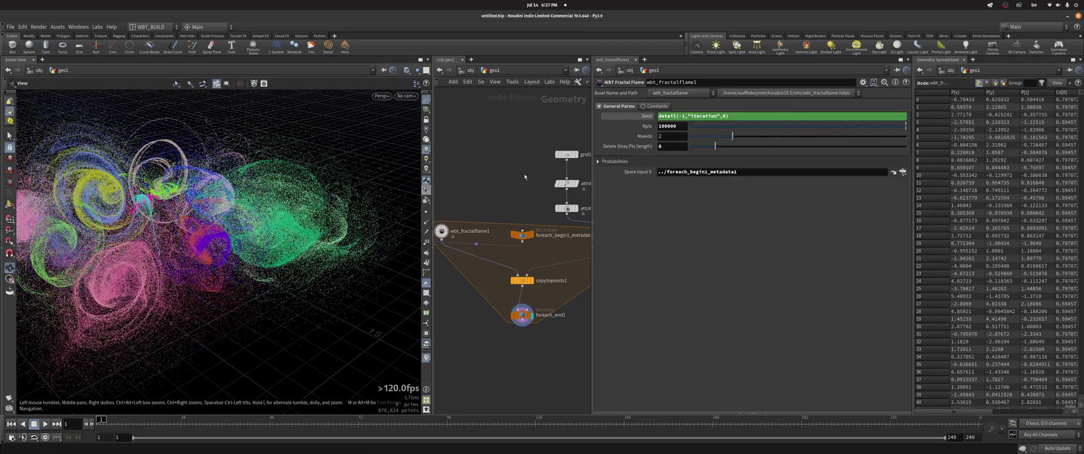
drag(189, 188, 206, 194)
middle_drag(512, 195, 500, 205)
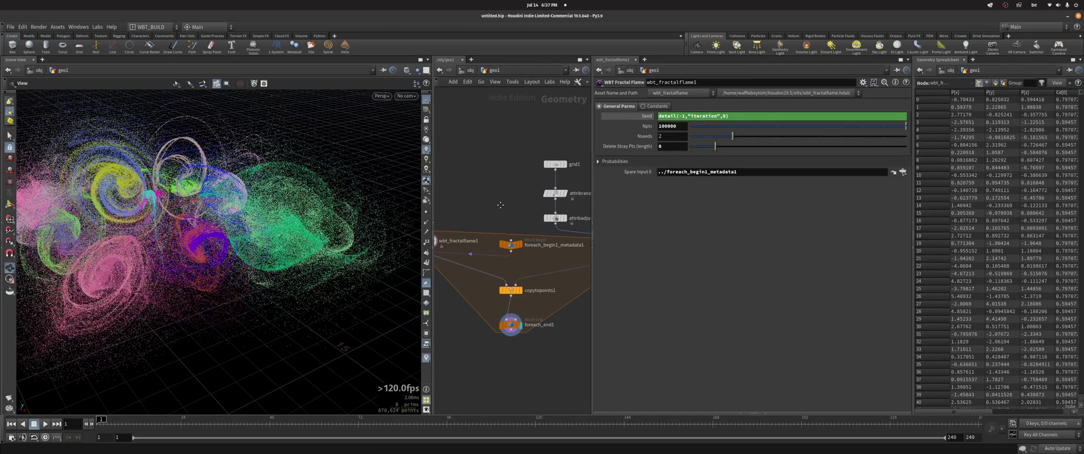
scroll(516, 249, down, 2)
mouse_move(520, 254)
middle_down()
mouse_move(495, 253)
mouse_move(515, 261)
middle_up()
scroll(513, 263, up, 2)
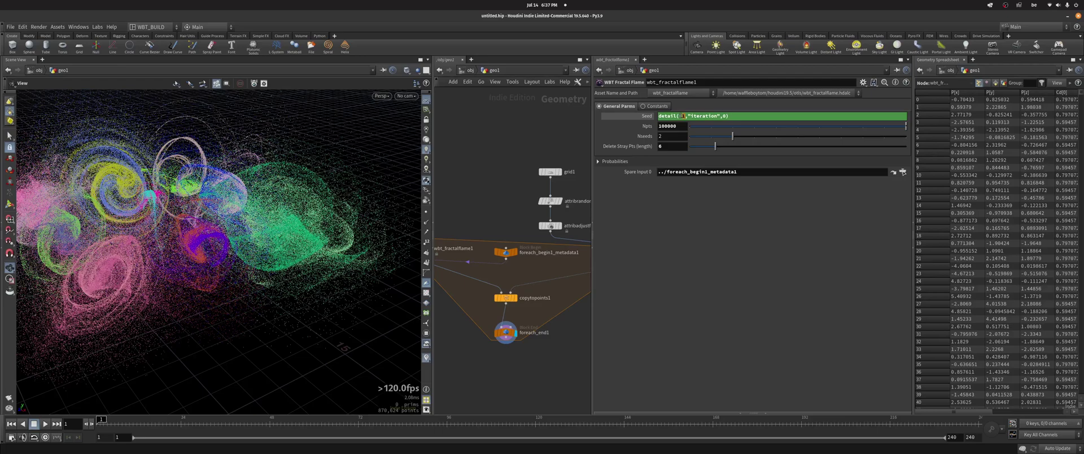
drag(226, 214, 203, 192)
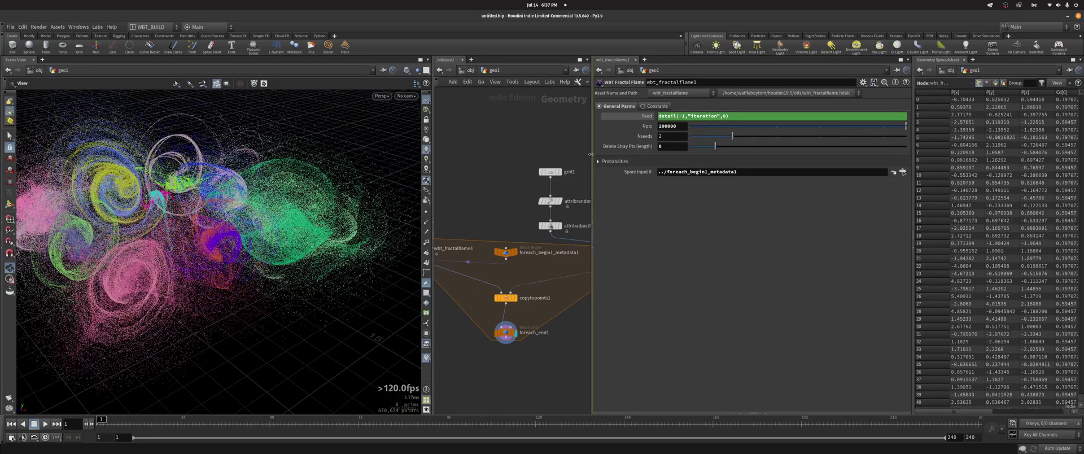
Widen the network view and wrap the detail(-1,"iteration",0) seed expression of wbt_fractalflame1 in rand().
drag(591, 158, 657, 158)
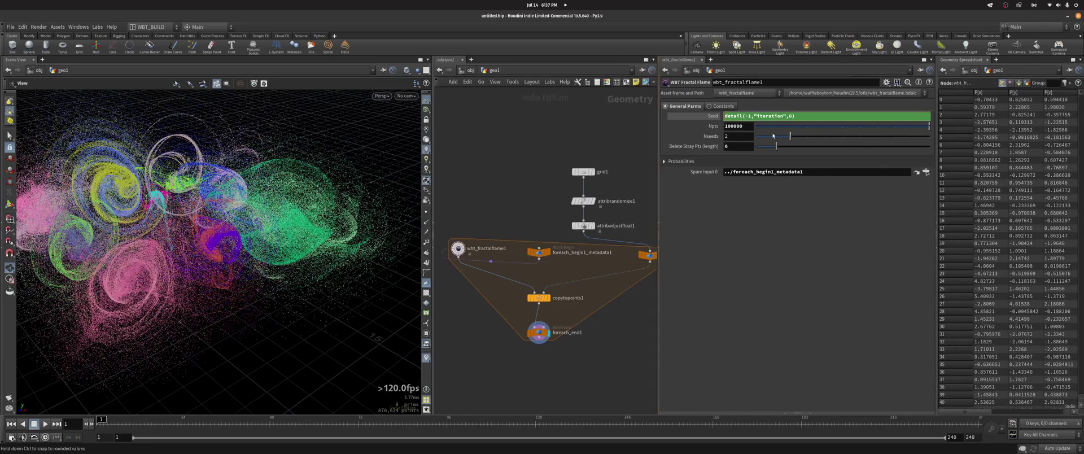
text(rand()
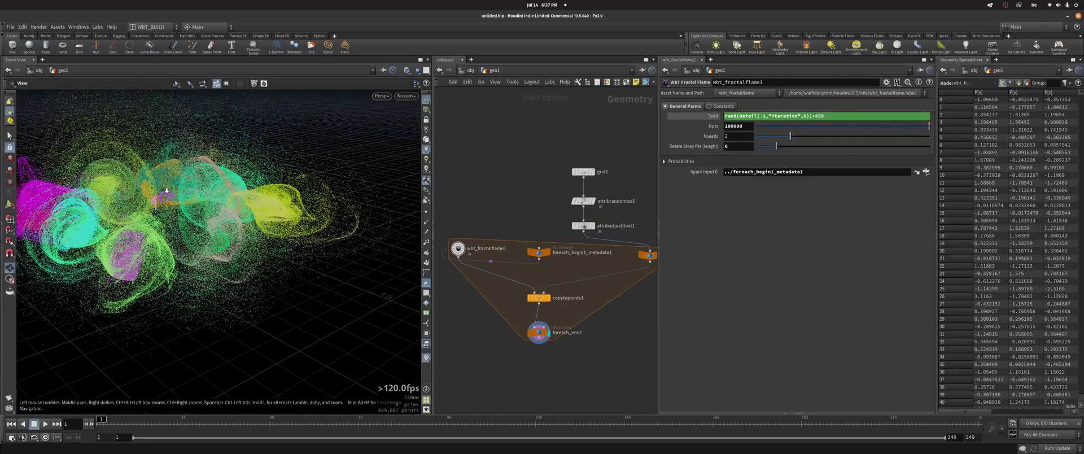
Add an Attribute Wrangle node inside the loop between foreach_begin1_metadata1 and copytopoints1.
middle_drag(529, 203, 539, 164)
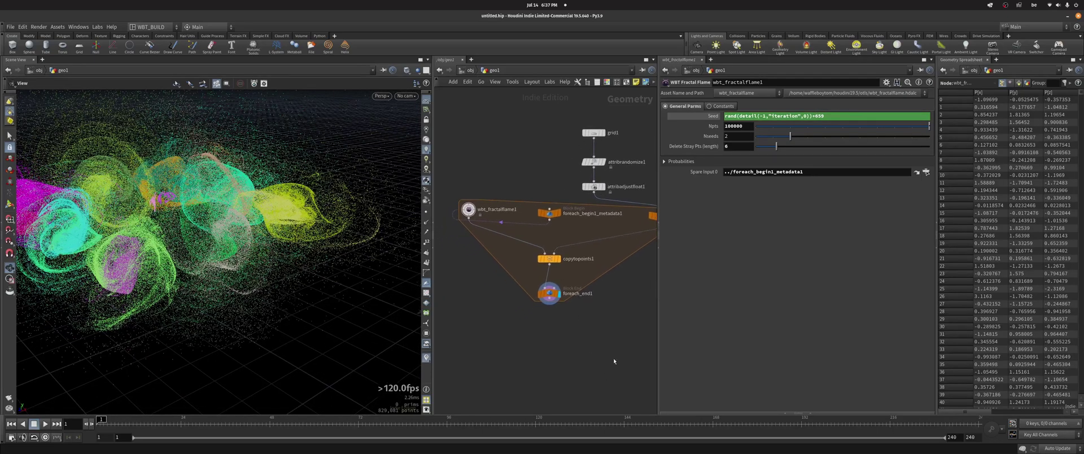
drag(618, 342, 551, 310)
scroll(547, 250, up, 2)
click(547, 249)
key(Tab)
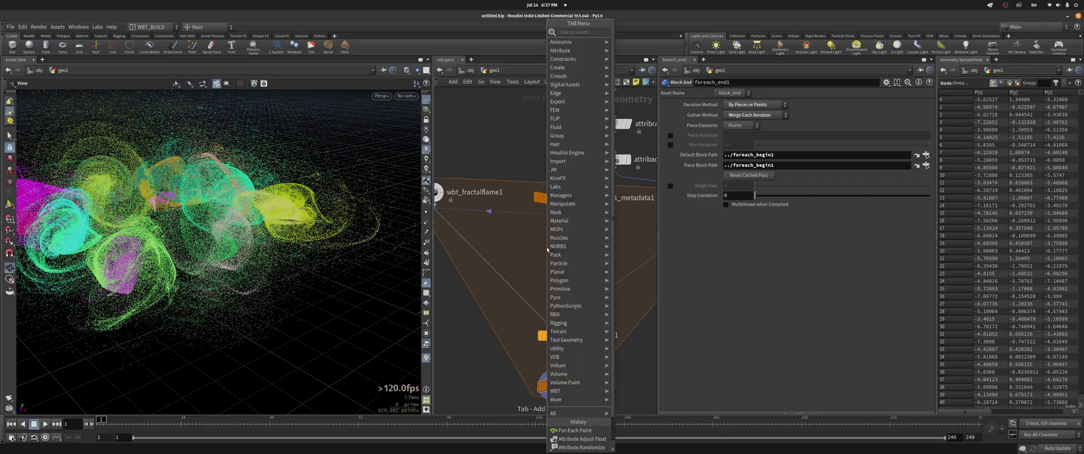
text(w)
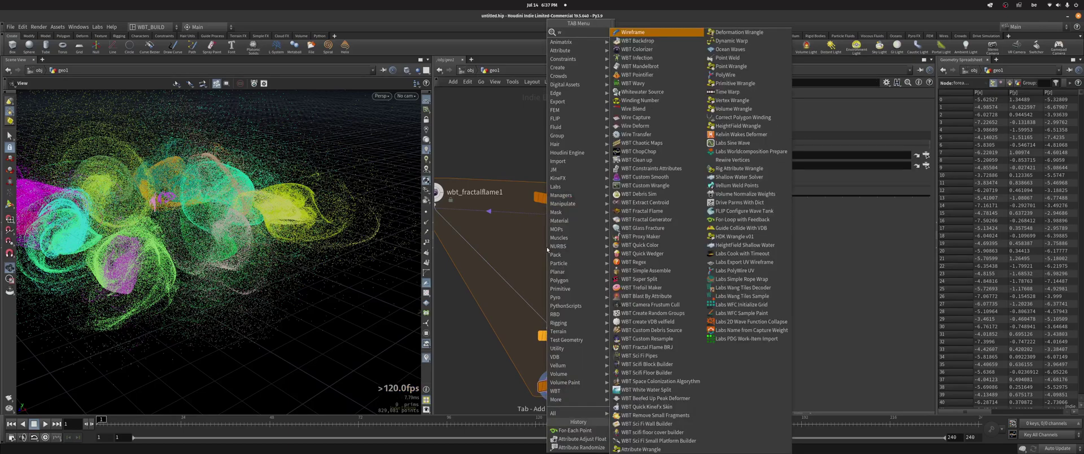
text(ra)
key(Return)
key(Return)
Set attribwrangle1 to run over Detail (only once) and connect foreach_begin1_metadata1 to its second input.
click(759, 139)
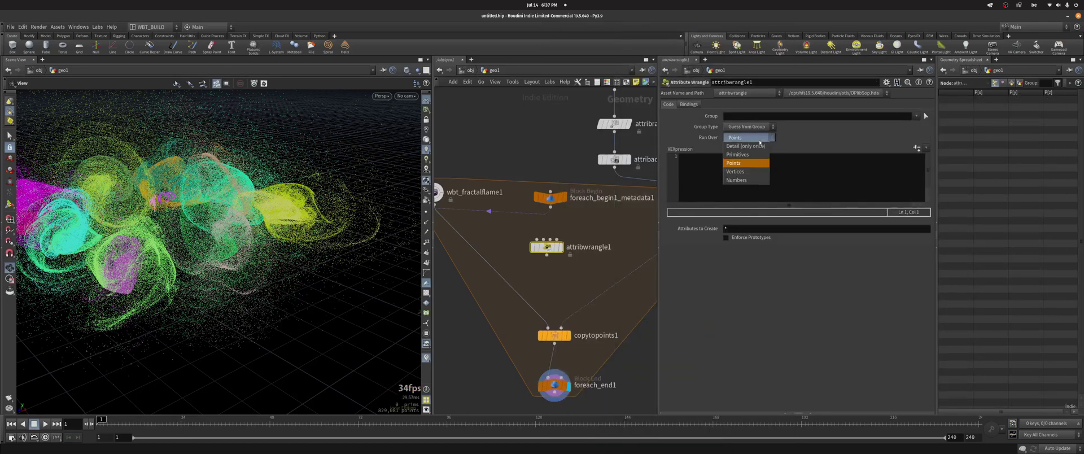
click(759, 146)
click(551, 207)
click(547, 240)
middle_drag(569, 295, 575, 306)
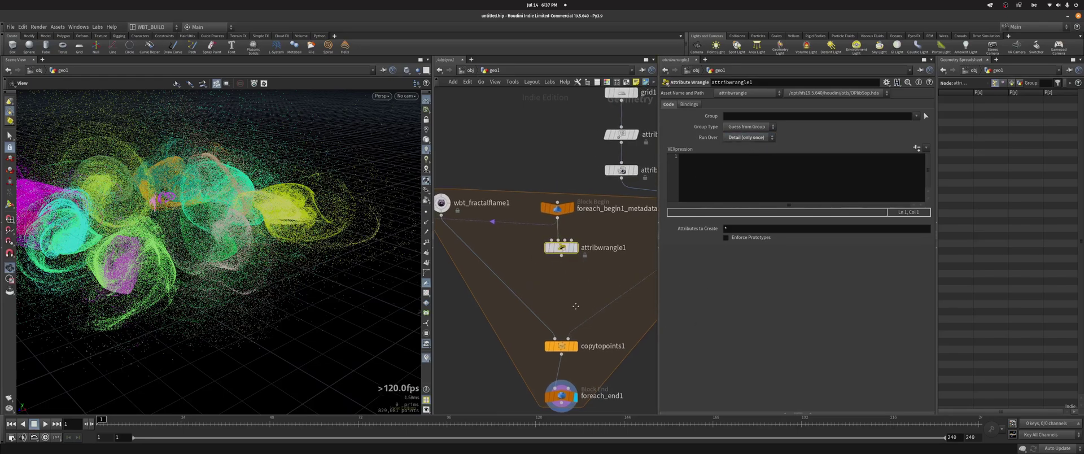
Start the attribwrangle1 code with the line int ite = detail(1,"iteration"); to read the iteration number.
click(719, 172)
text(int ite)
key(BackSpace)
key(BackSpace)
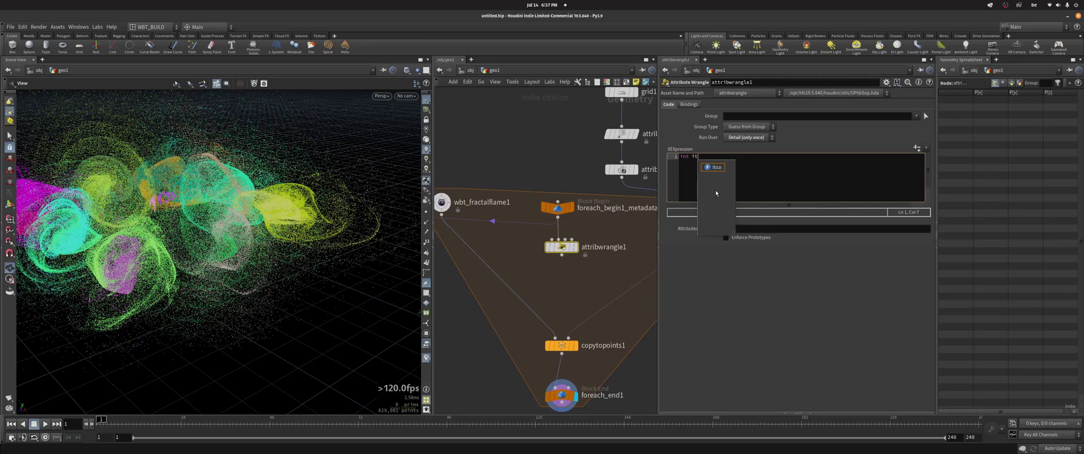
text(e = detail(1,"iteration");)
key(Return)
key(Return)
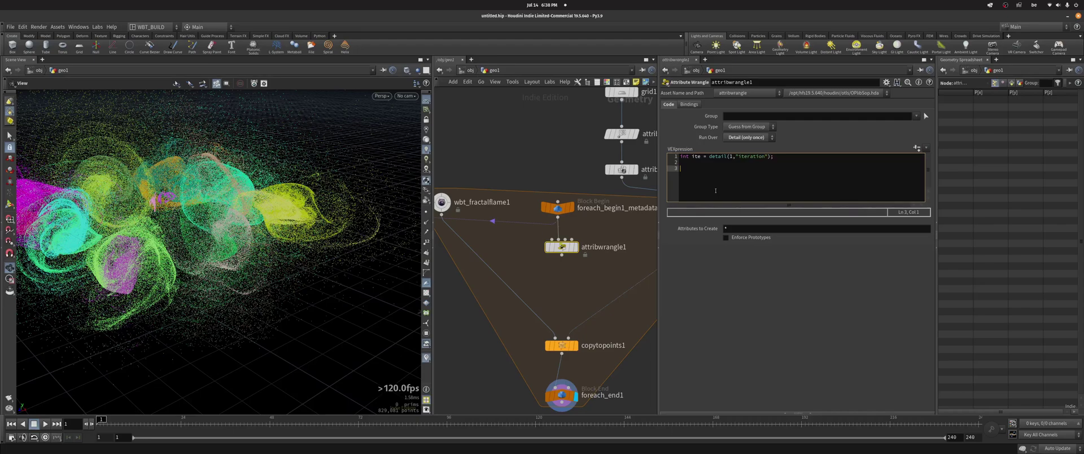
Add the line f@seed = rand(ite+chf('seed')); to attribwrangle1, create its Seed parameter and set it to 0.264.
text(f@s)
text(eed = rand(ite+chf('seed'));)
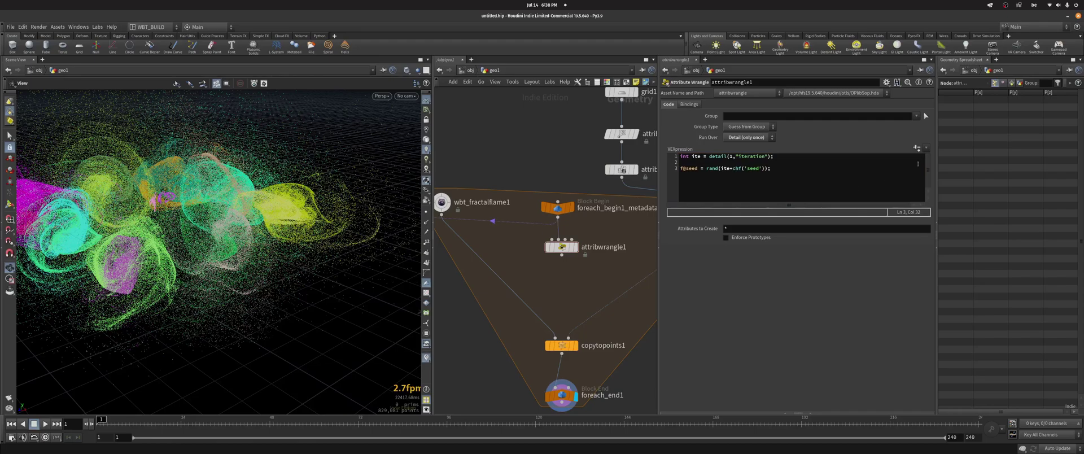
click(917, 148)
Assign attribwrangle1 as the spare input of wbt_fractalflame1 and make the seed expression read the "seed" attribute instead of "iteration".
middle_drag(493, 252, 521, 293)
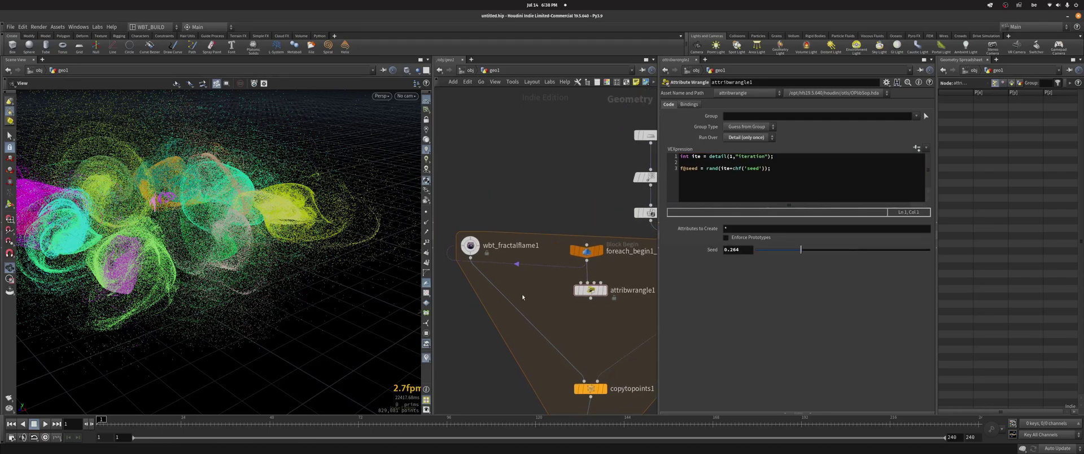
click(470, 245)
middle_drag(582, 311, 506, 299)
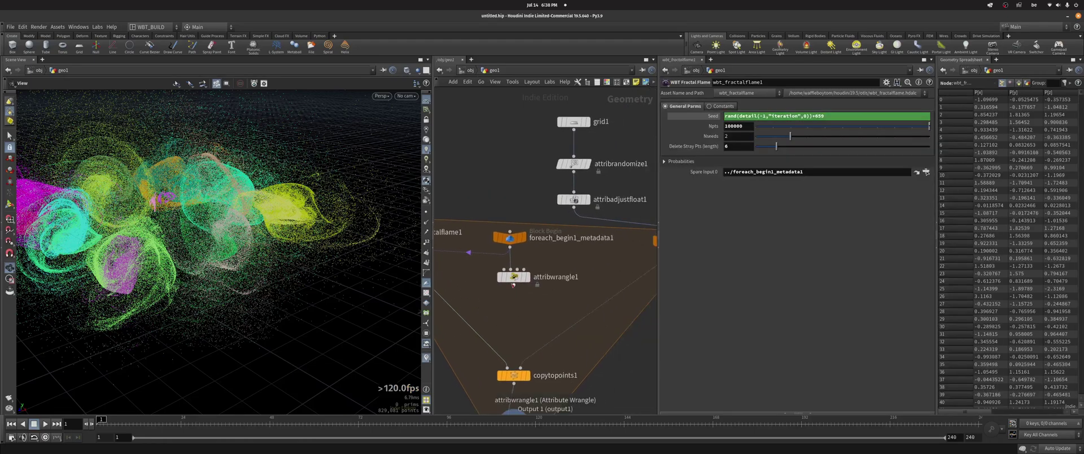
drag(512, 278, 514, 277)
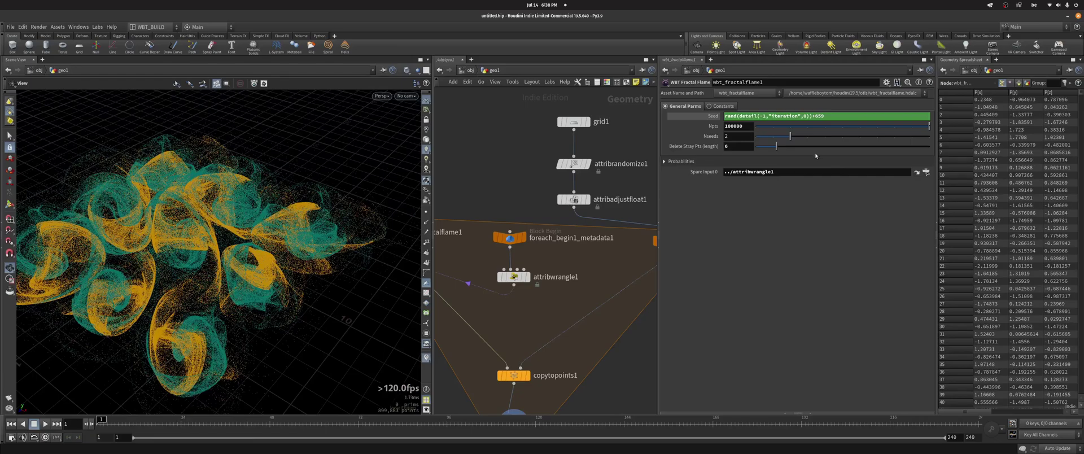
drag(769, 116, 798, 116)
text(seed)
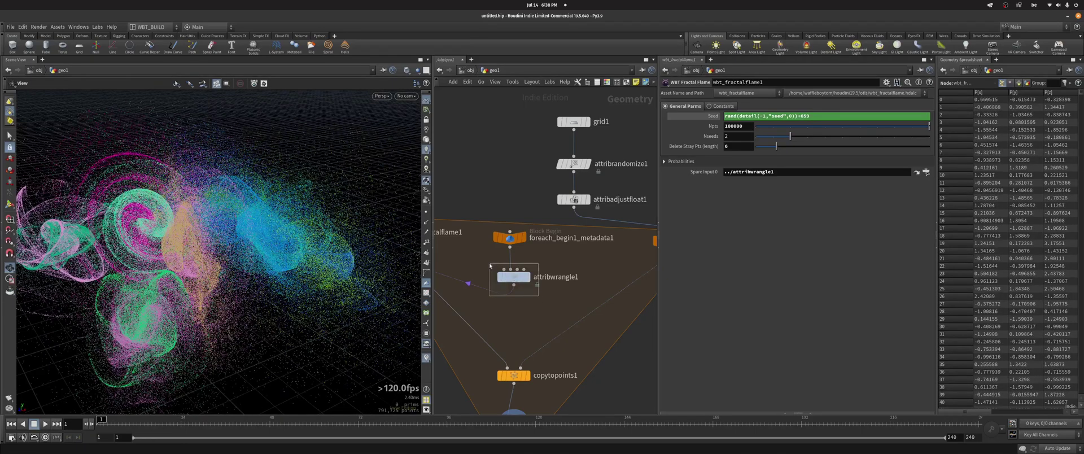
Set the Seed parameter of attribwrangle1 to 0.542.
click(514, 276)
key(h)
click(849, 250)
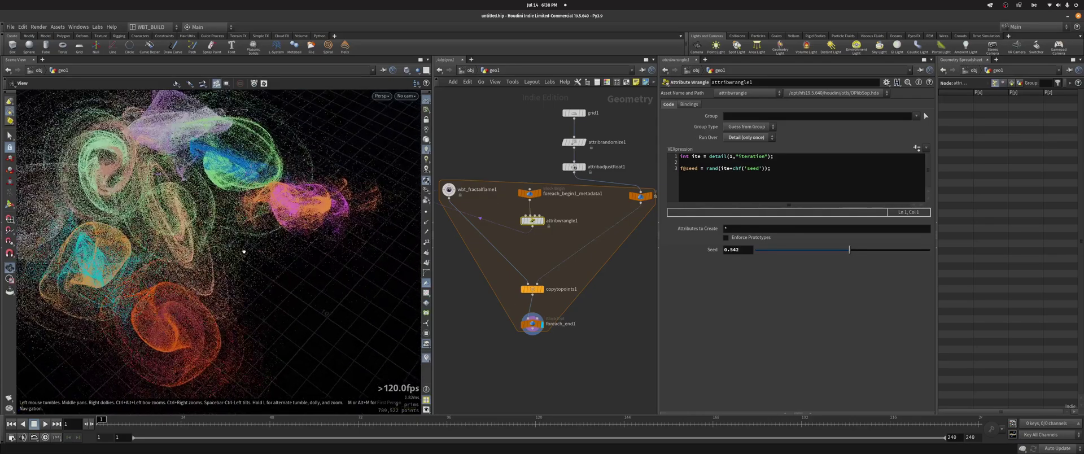
drag(248, 254, 237, 223)
scroll(542, 237, up, 3)
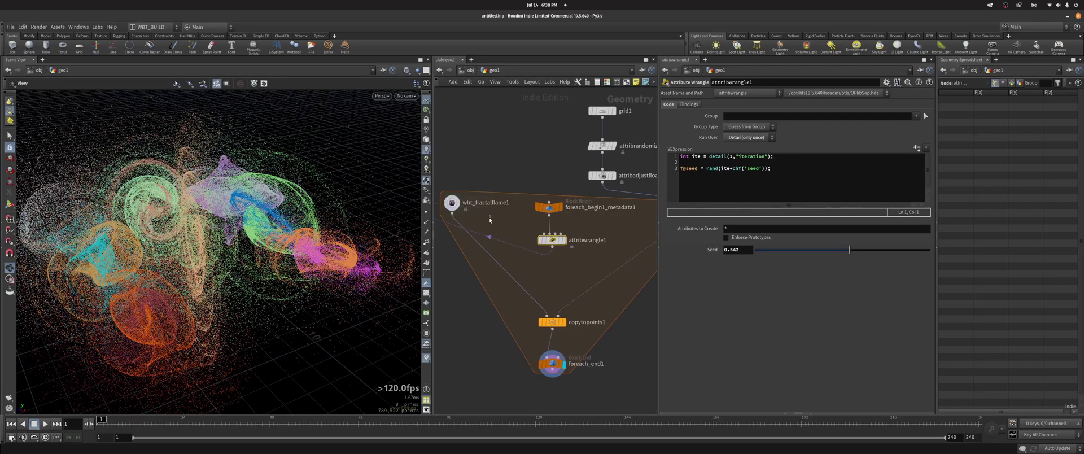
Review the seed expression of wbt_fractalflame1, the attribwrangle1 code and the flames in the viewport.
click(450, 202)
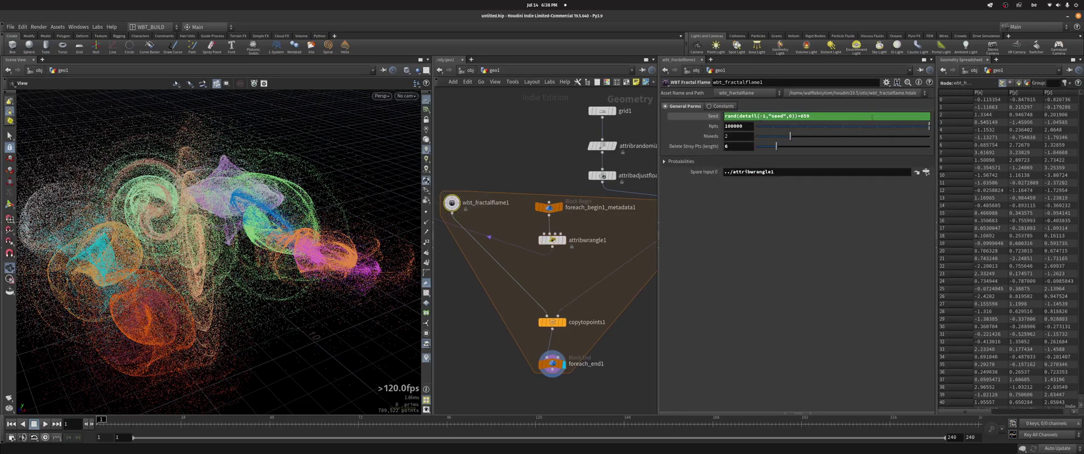
click(545, 239)
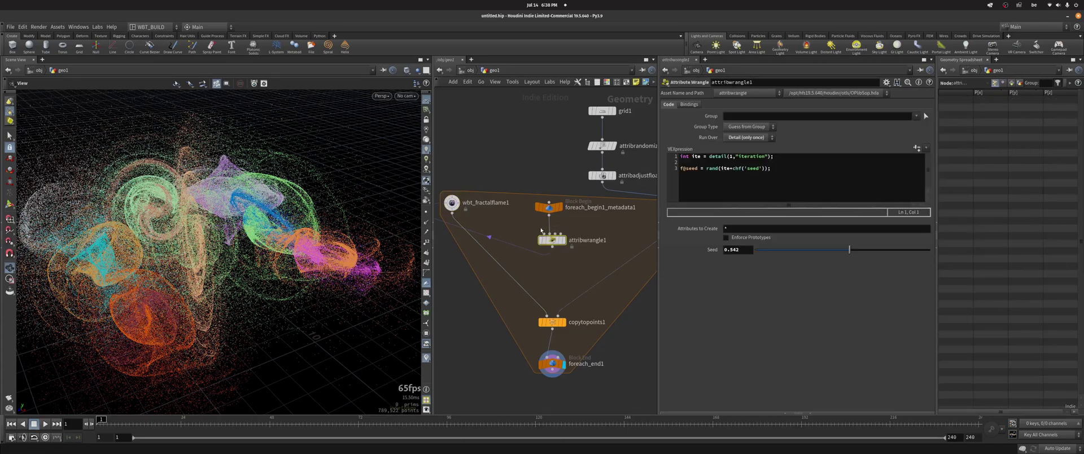
scroll(568, 263, down, 1)
middle_drag(568, 263, 536, 268)
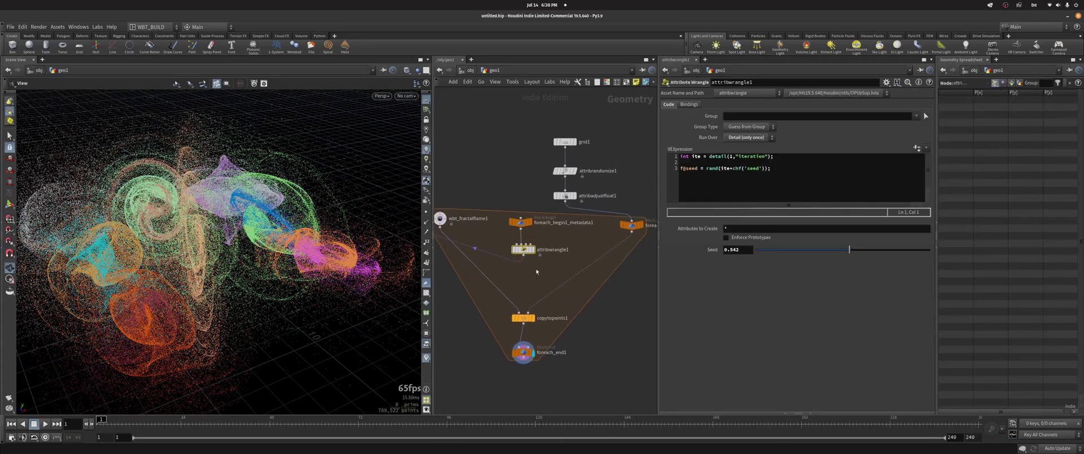
drag(229, 223, 285, 178)
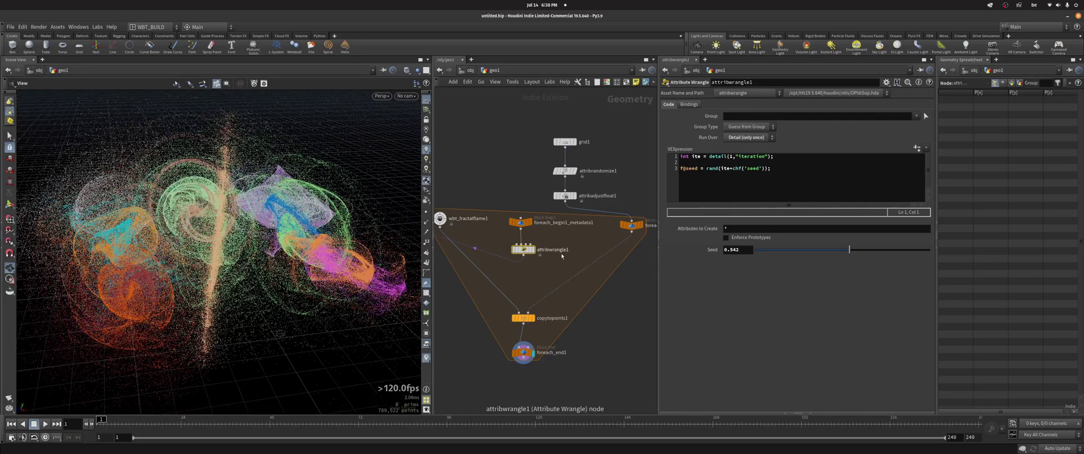